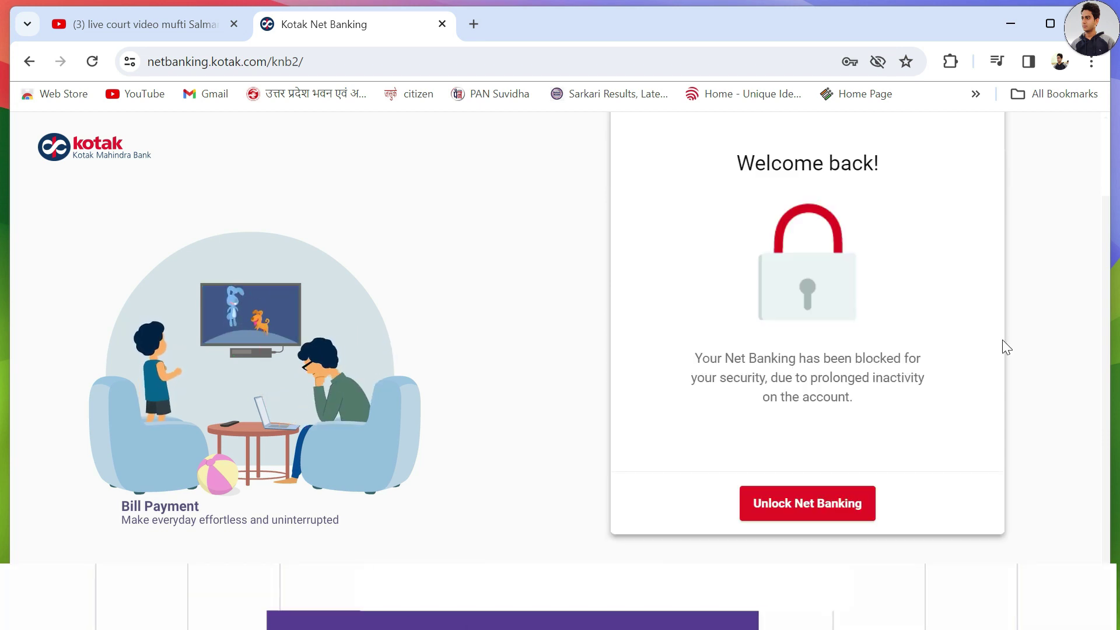
Start unlocking Net Banking, check the alternative of receiving the password by post, and go back to the card details option.
{"action": "left_click", "coordinate": [813, 513]}
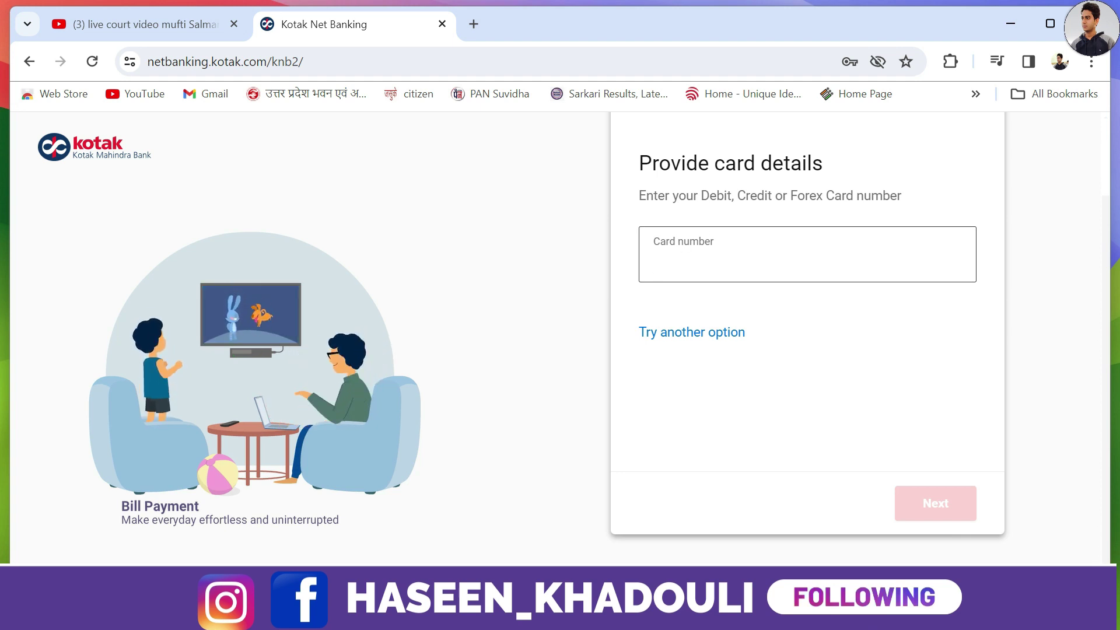
{"action": "left_click", "coordinate": [677, 337]}
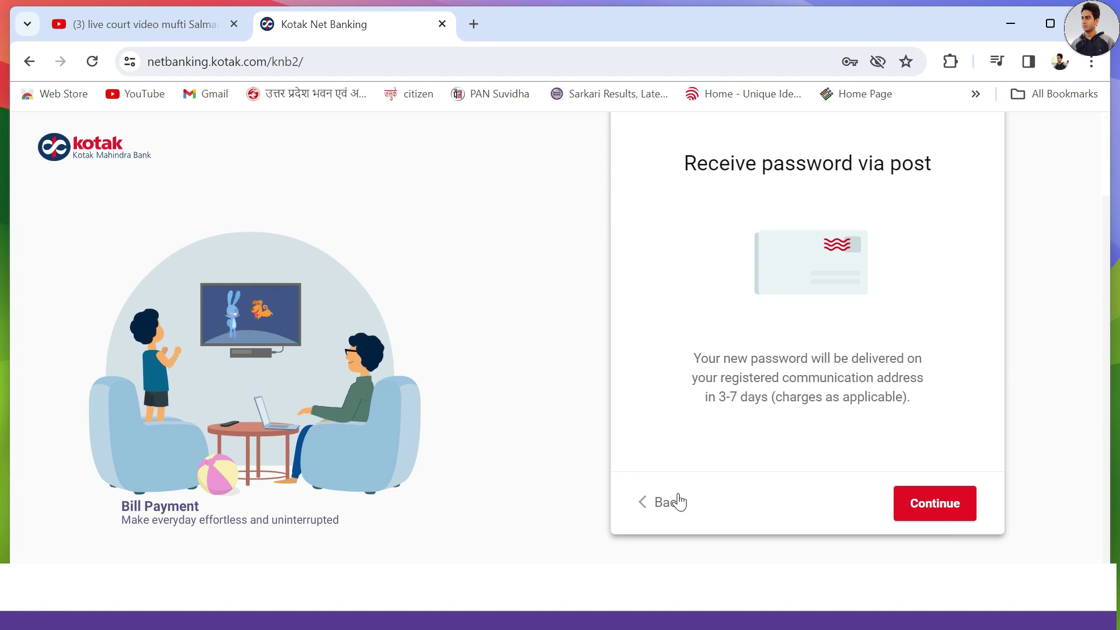
{"action": "left_click", "coordinate": [660, 505]}
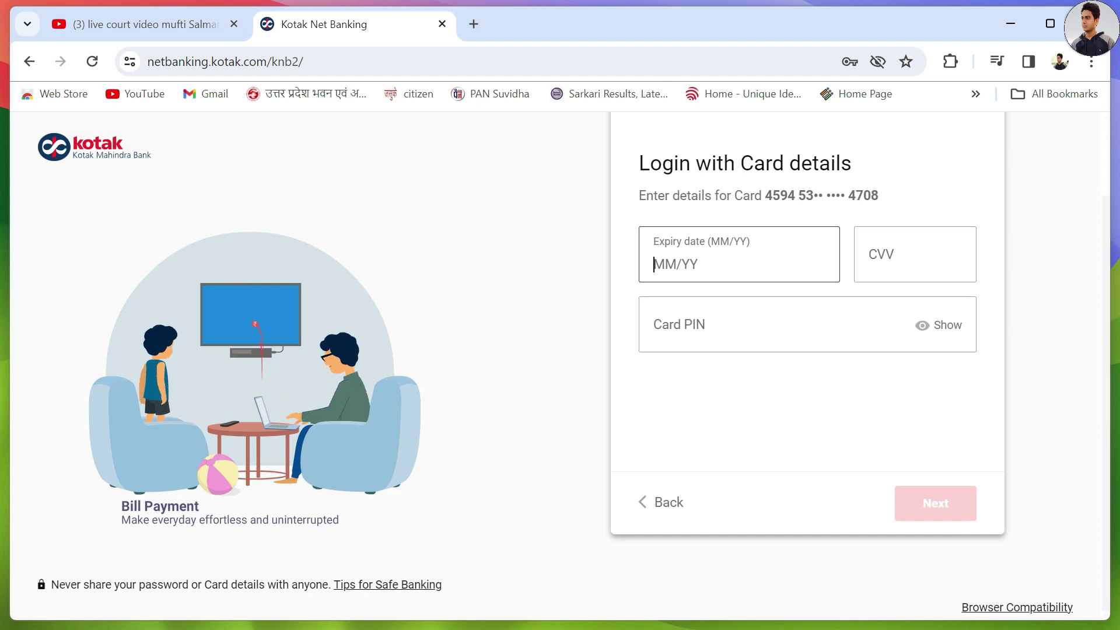
Enter the card's expiry date, CVV and card PIN to verify the account, and submit the details.
{"action": "type", "text": "12/"}
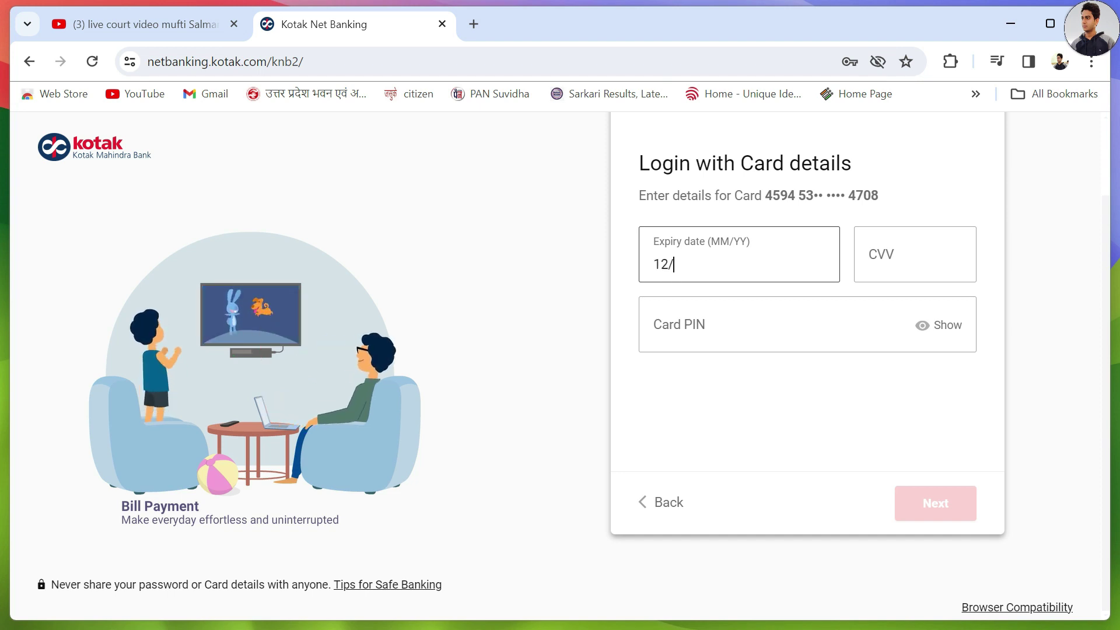
{"action": "type", "text": "30"}
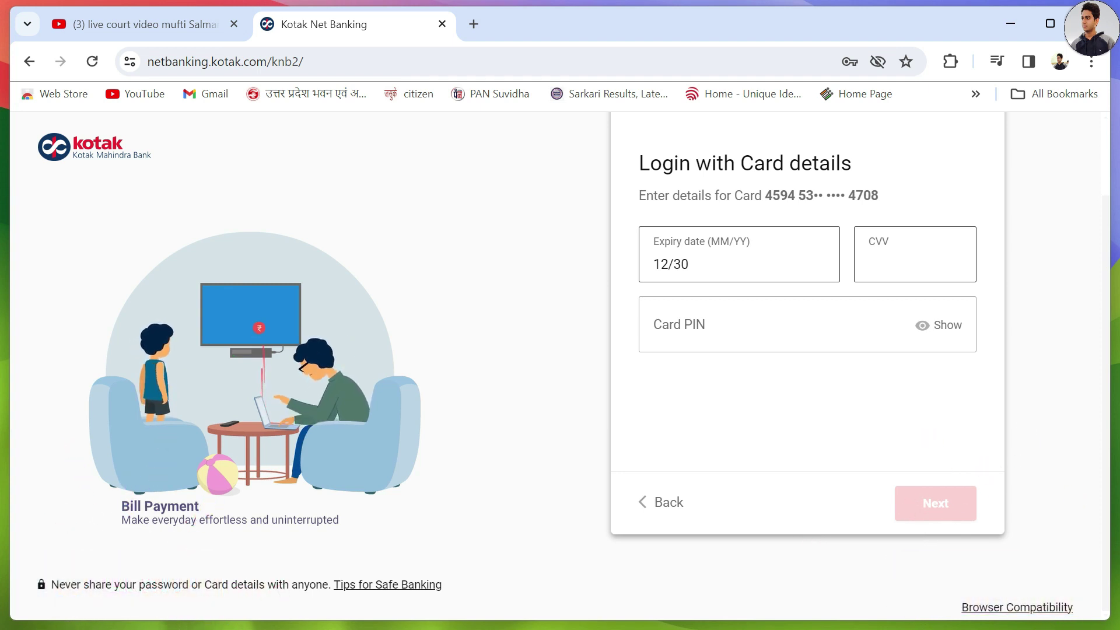
{"action": "type", "text": "••"}
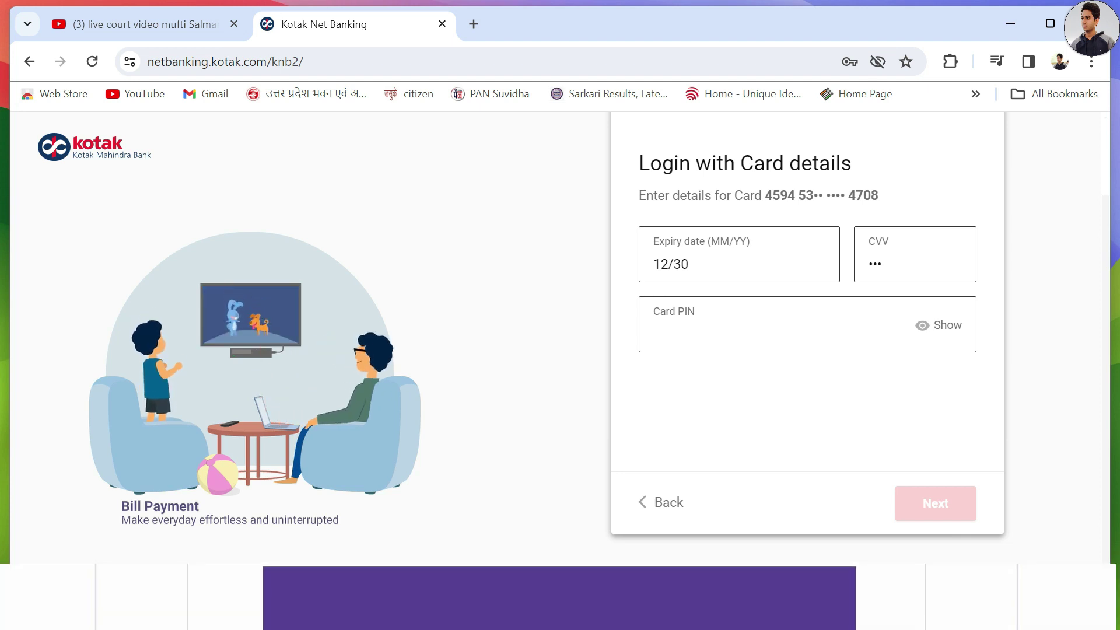
{"action": "type", "text": "******"}
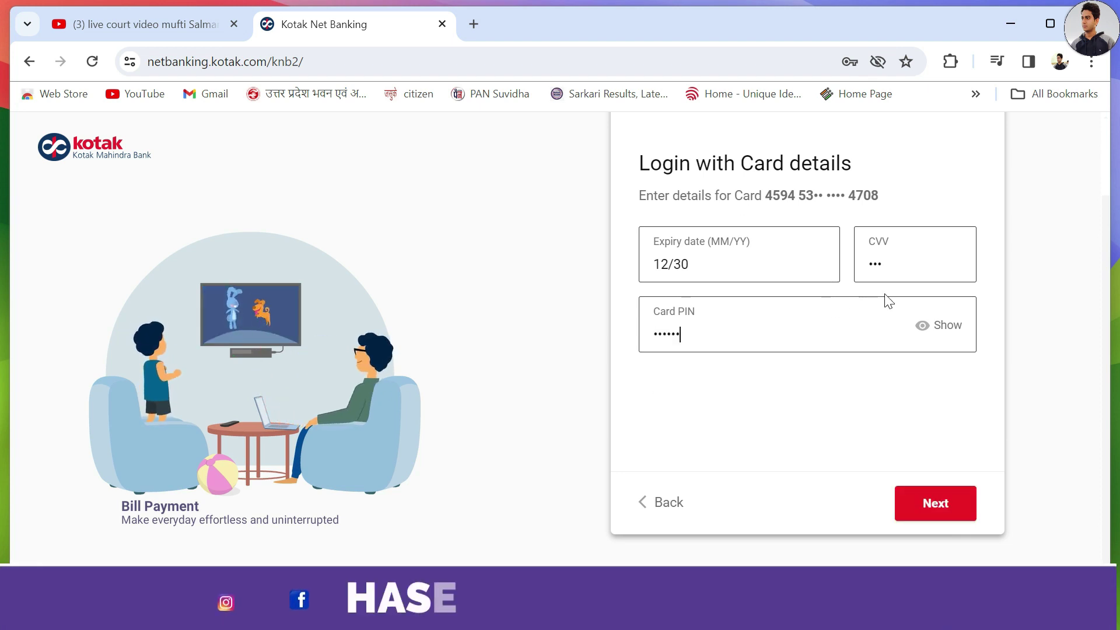
{"action": "left_click", "coordinate": [946, 510]}
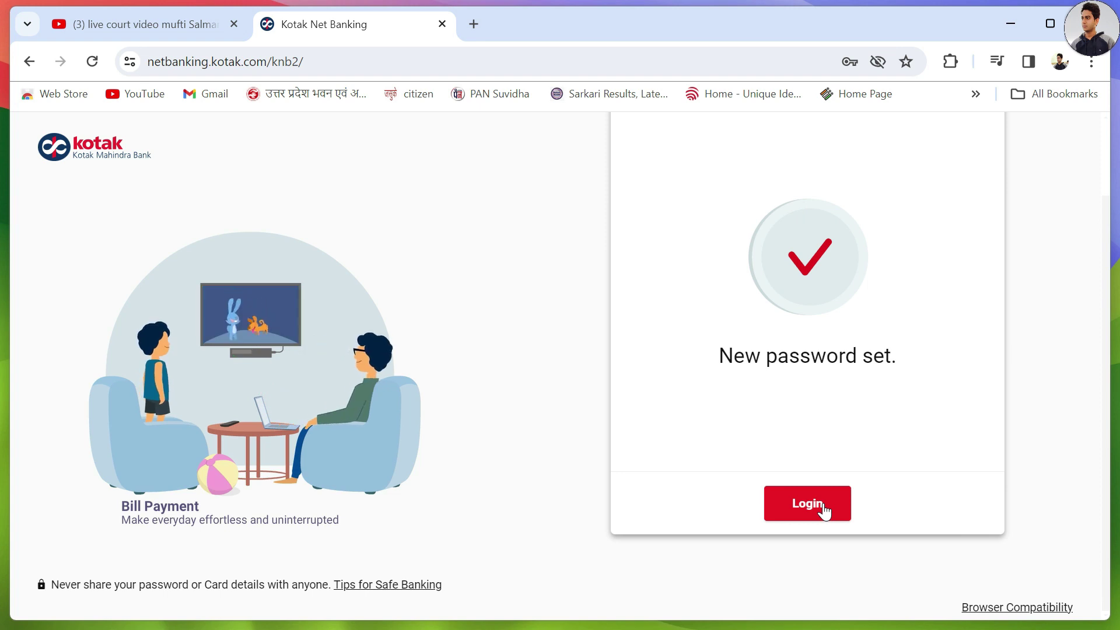
Return to the login form and submit the remembered customer ID with the captcha to reach OTP verification.
{"action": "left_click", "coordinate": [820, 505]}
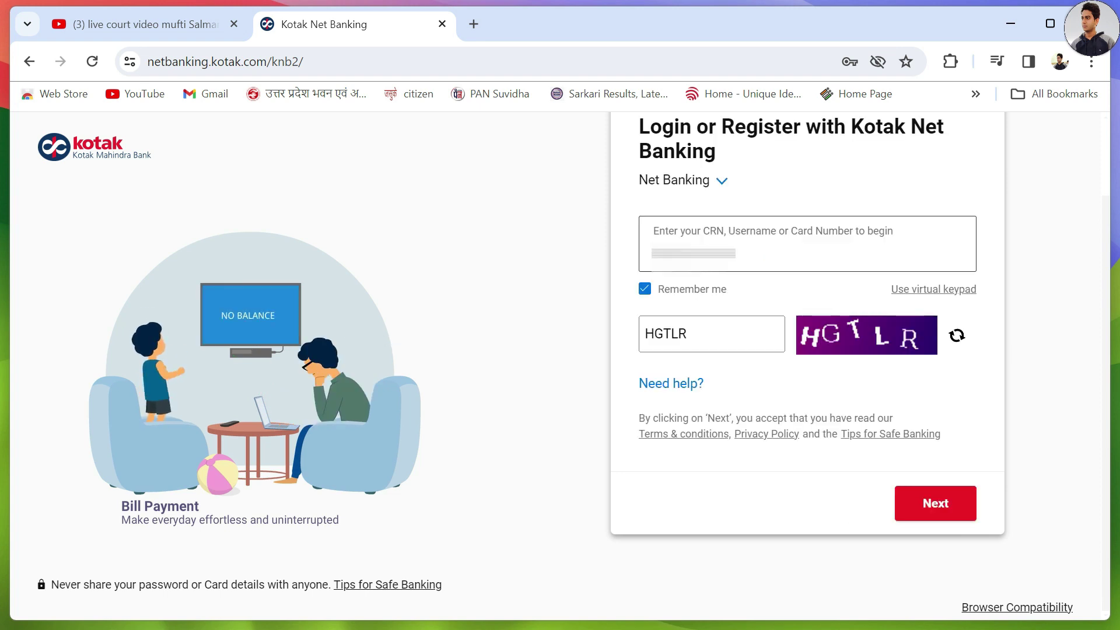
{"action": "left_click", "coordinate": [940, 508]}
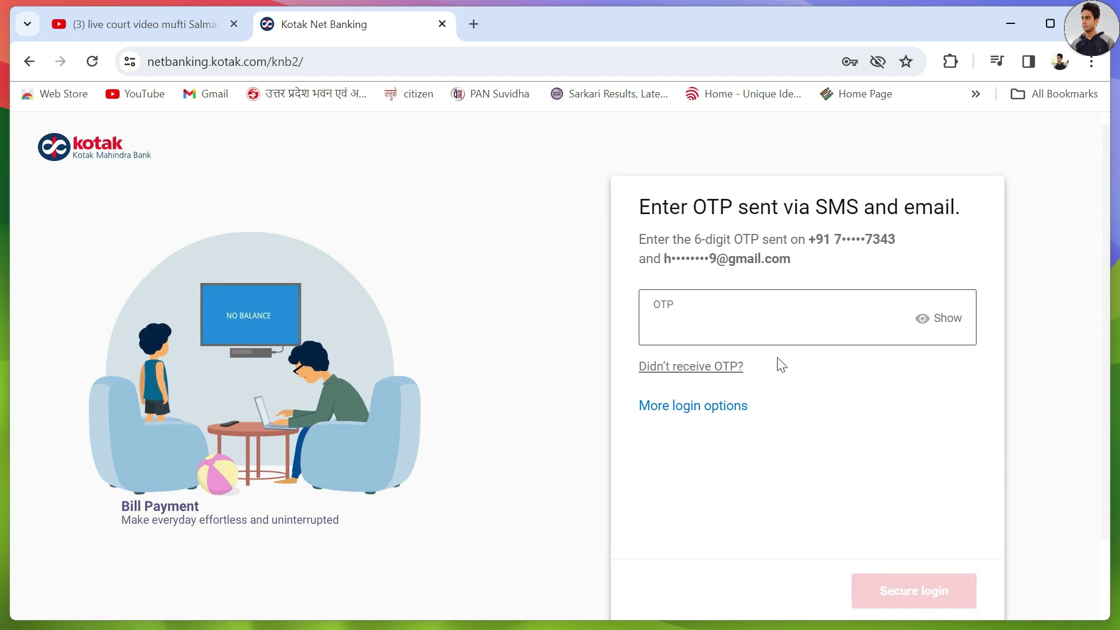
{"action": "scroll", "coordinate": [895, 474], "scroll_direction": "down", "scroll_amount": 2}
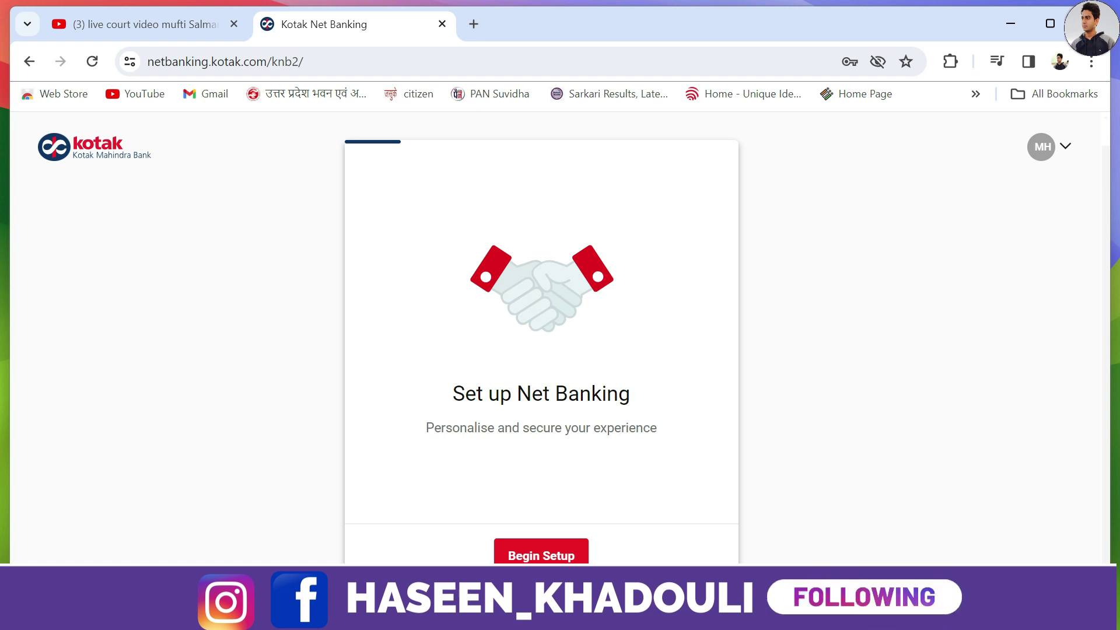
Begin the Net Banking setup and go through the username creation stage to the security questions.
{"action": "left_click", "coordinate": [548, 555]}
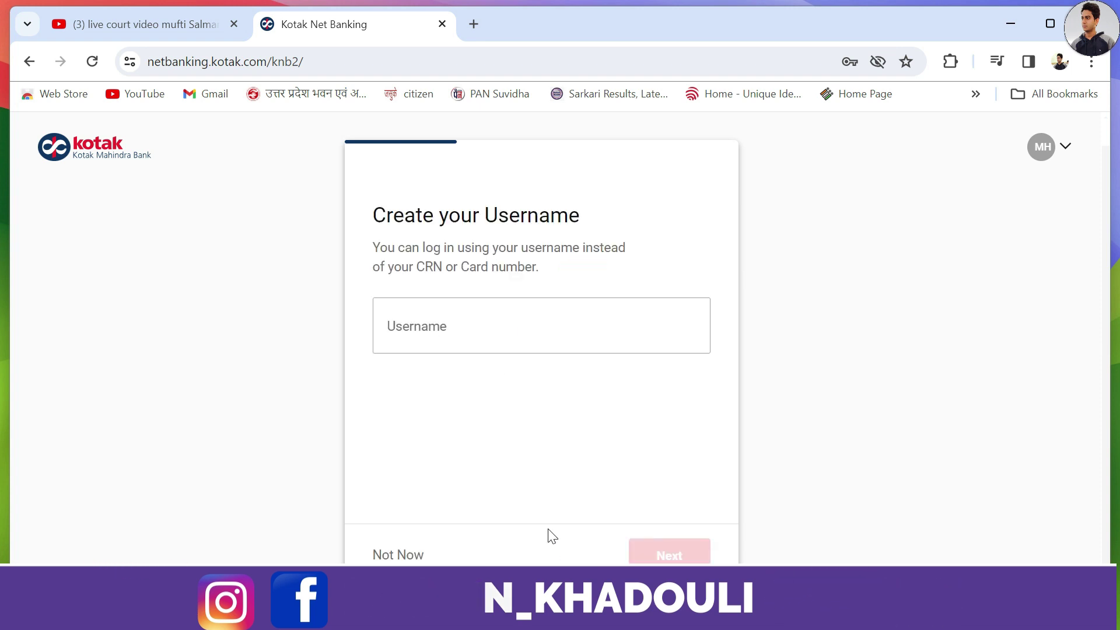
{"action": "left_click", "coordinate": [500, 347]}
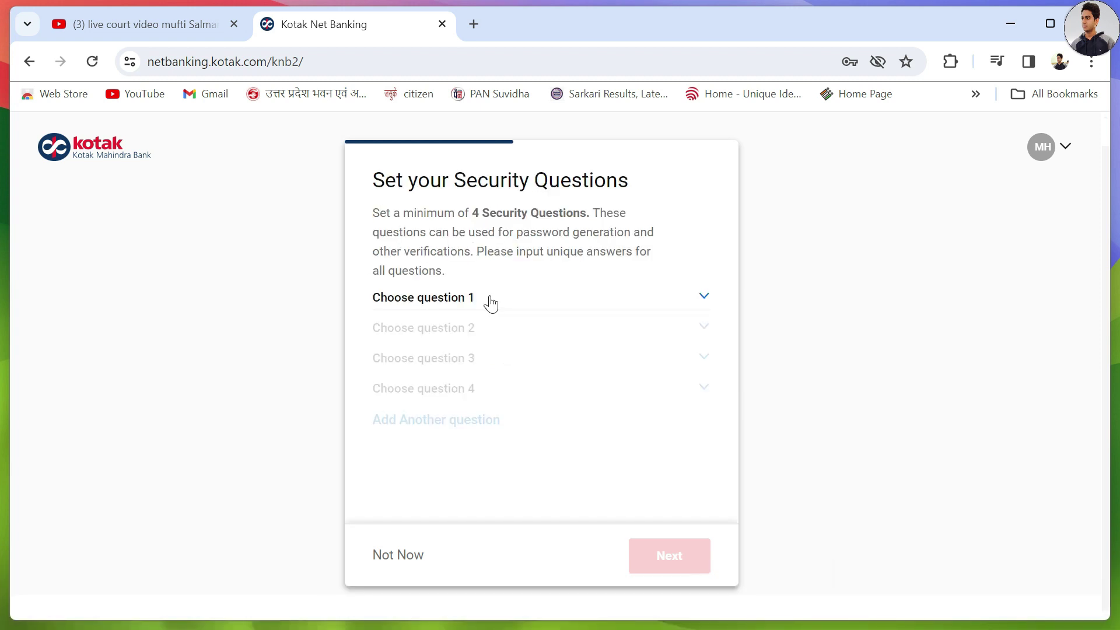
Set Name of first boss, Mother/Father birth year, College applied to but didn't attend and Sport you dislike as security questions, and confirm the reviewed answers.
{"action": "left_click", "coordinate": [490, 303]}
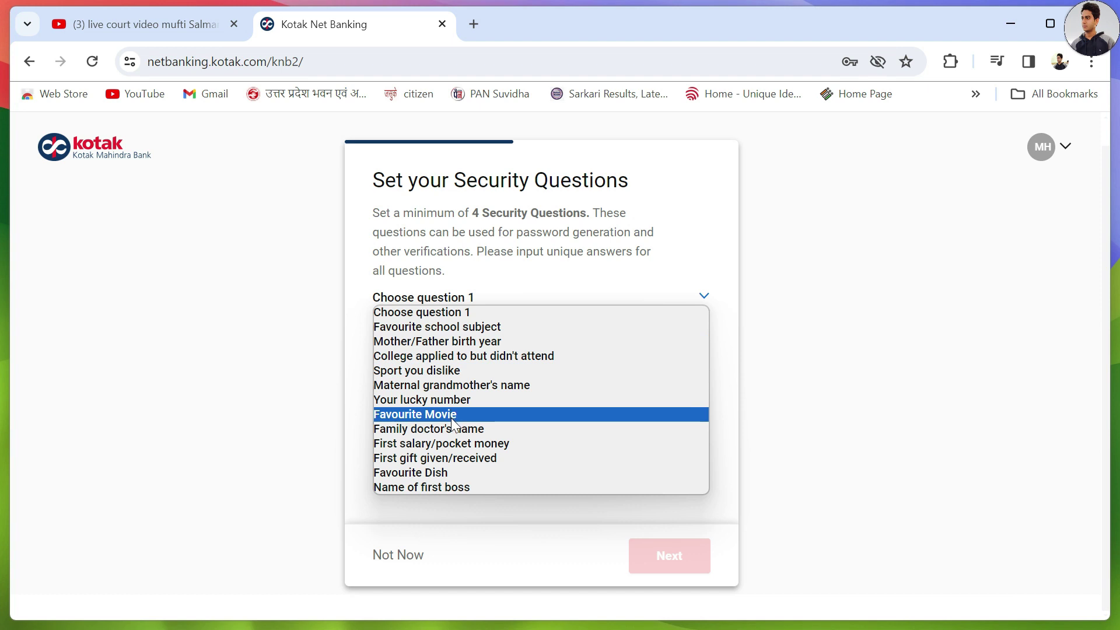
{"action": "left_click", "coordinate": [438, 341]}
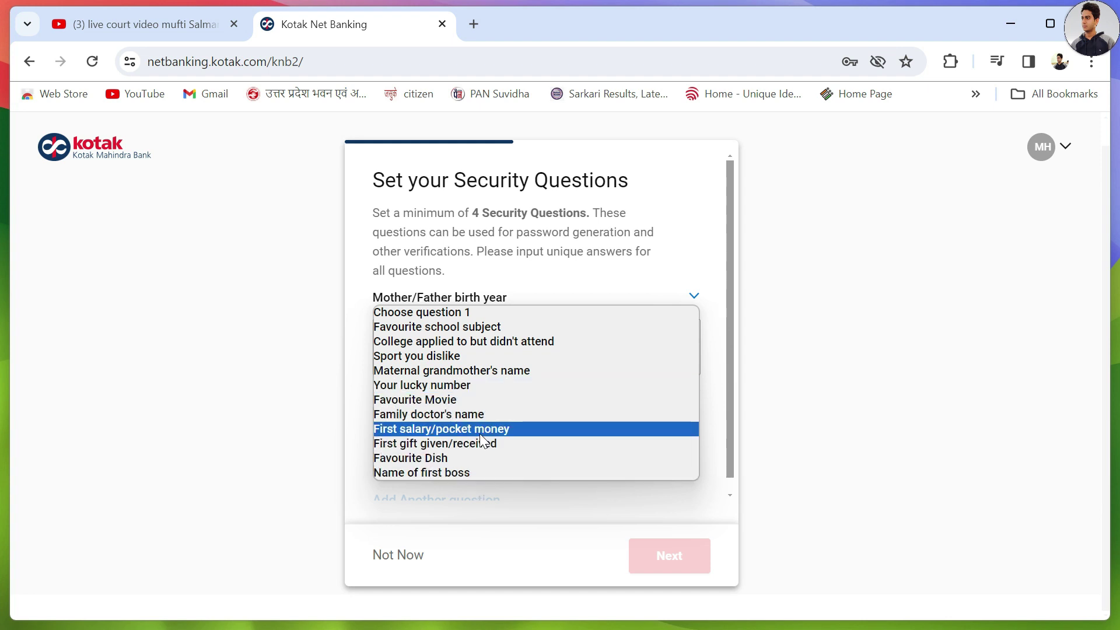
{"action": "left_click", "coordinate": [464, 473]}
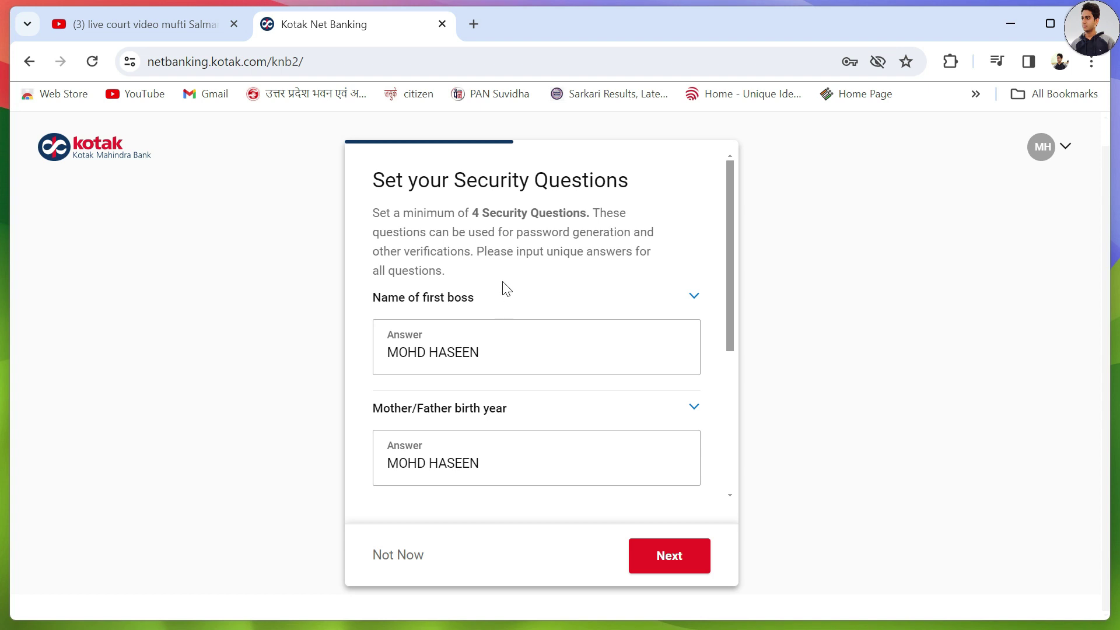
{"action": "scroll", "coordinate": [506, 288], "scroll_direction": "down", "scroll_amount": 5}
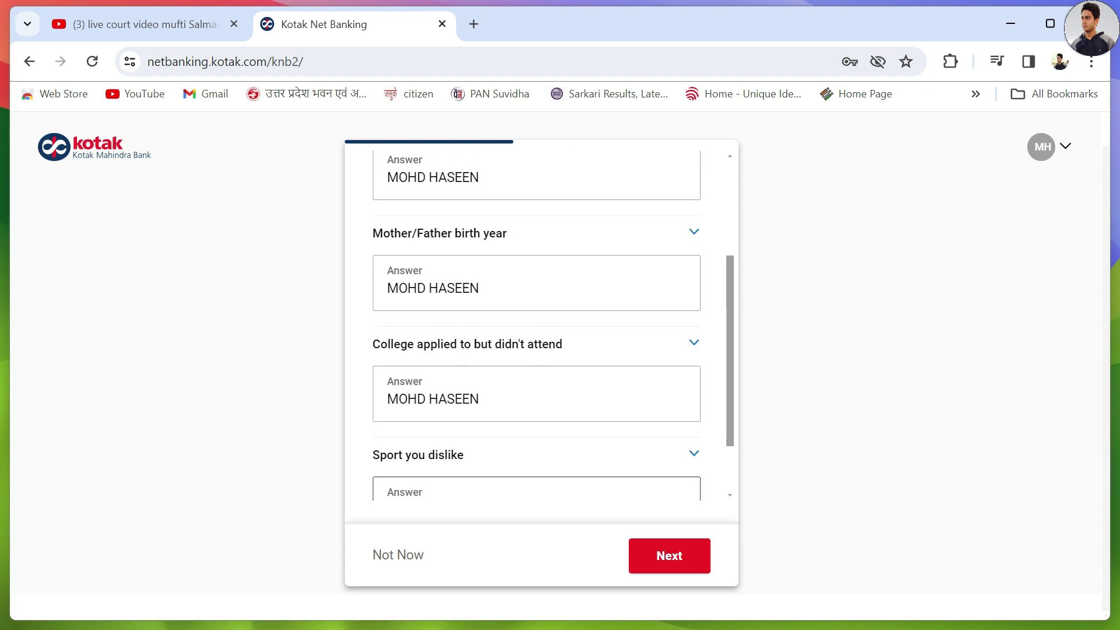
{"action": "left_click", "coordinate": [693, 562]}
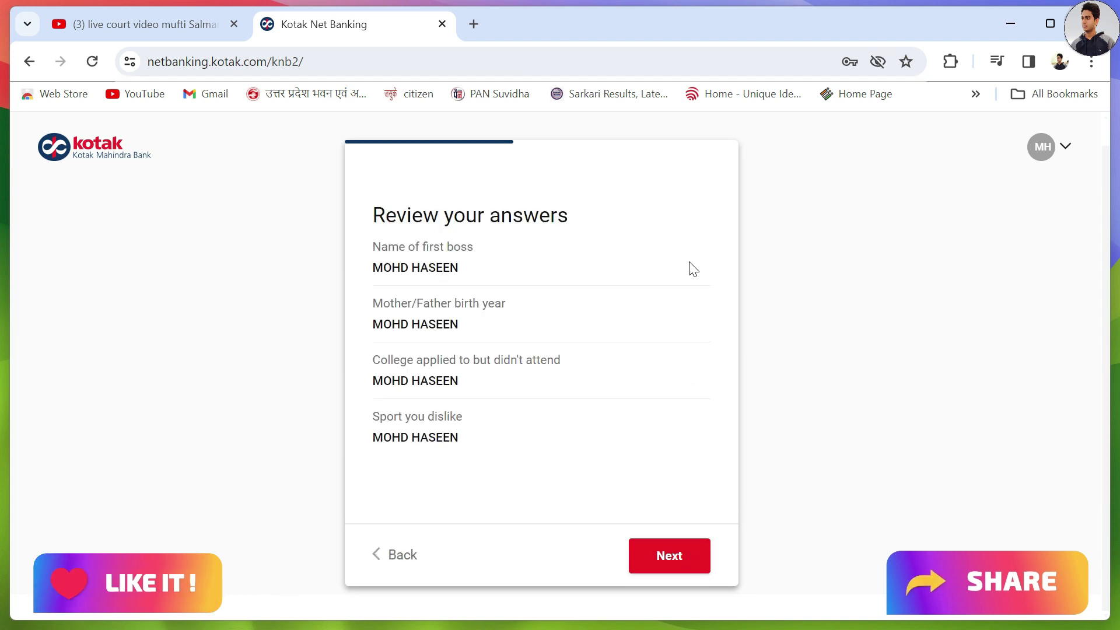
{"action": "left_click", "coordinate": [685, 558]}
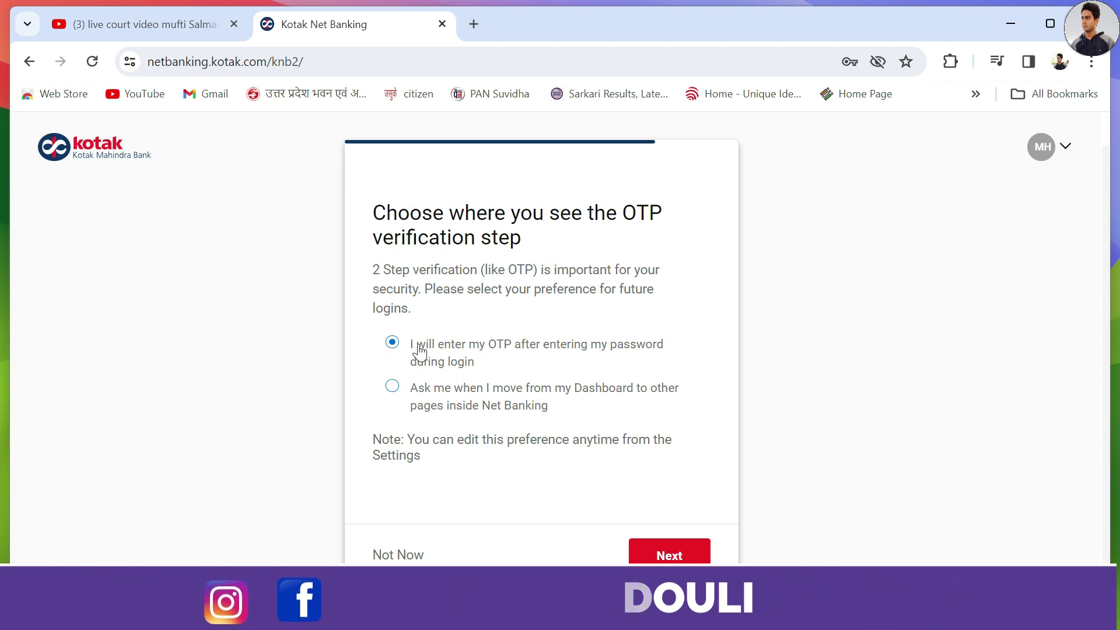
Keep OTP entry after the password as the login preference and finish the setup, dismissing the safe banking tips.
{"action": "left_click", "coordinate": [686, 554]}
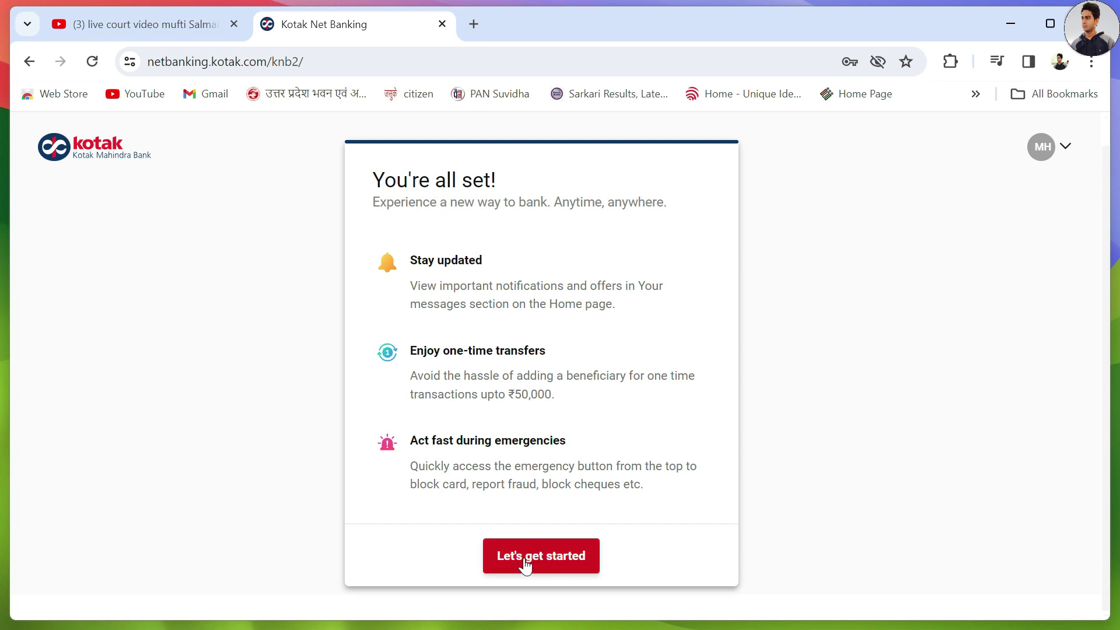
{"action": "left_click", "coordinate": [548, 560]}
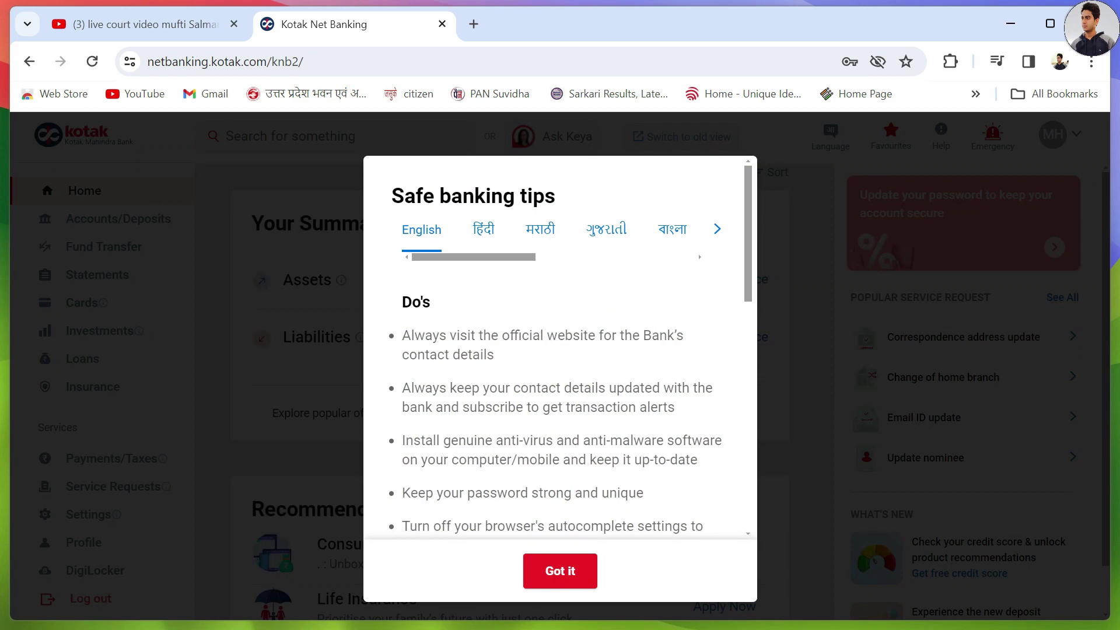
{"action": "left_click", "coordinate": [572, 573]}
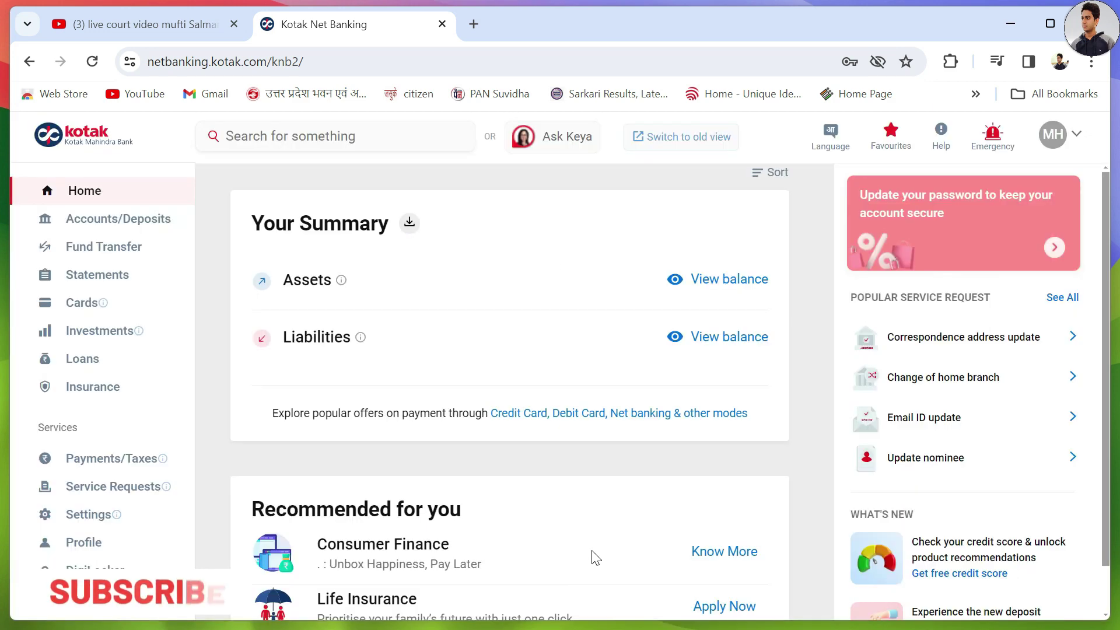
Open Net Banking in a second browser tab and reveal the Assets balance in the account summary.
{"action": "middle_click", "coordinate": [877, 366]}
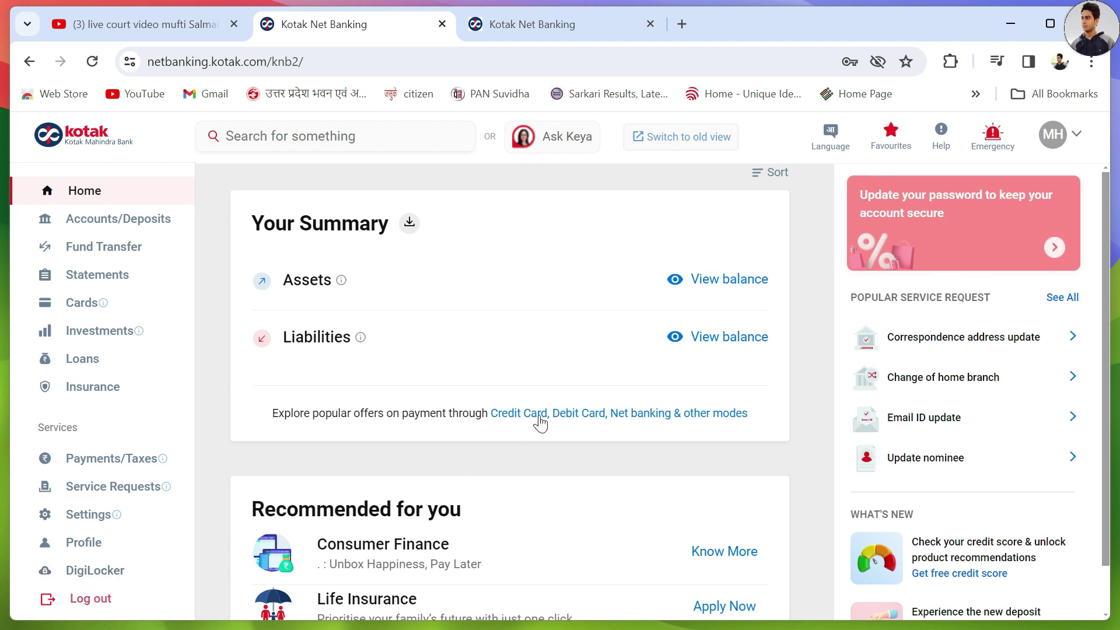
{"action": "left_click", "coordinate": [737, 286]}
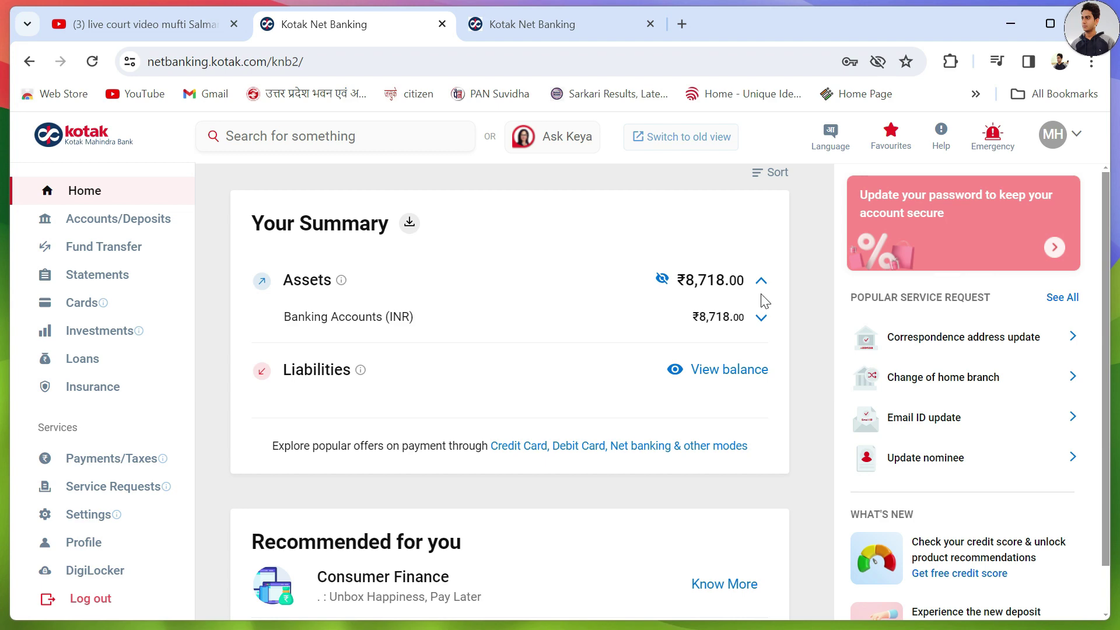
Review the home dashboard's recent transactions, accounts, loans, cards, deposits and payments sections.
{"action": "scroll", "coordinate": [715, 345], "scroll_direction": "down", "scroll_amount": 5}
{"action": "scroll", "coordinate": [716, 345], "scroll_direction": "down", "scroll_amount": 5}
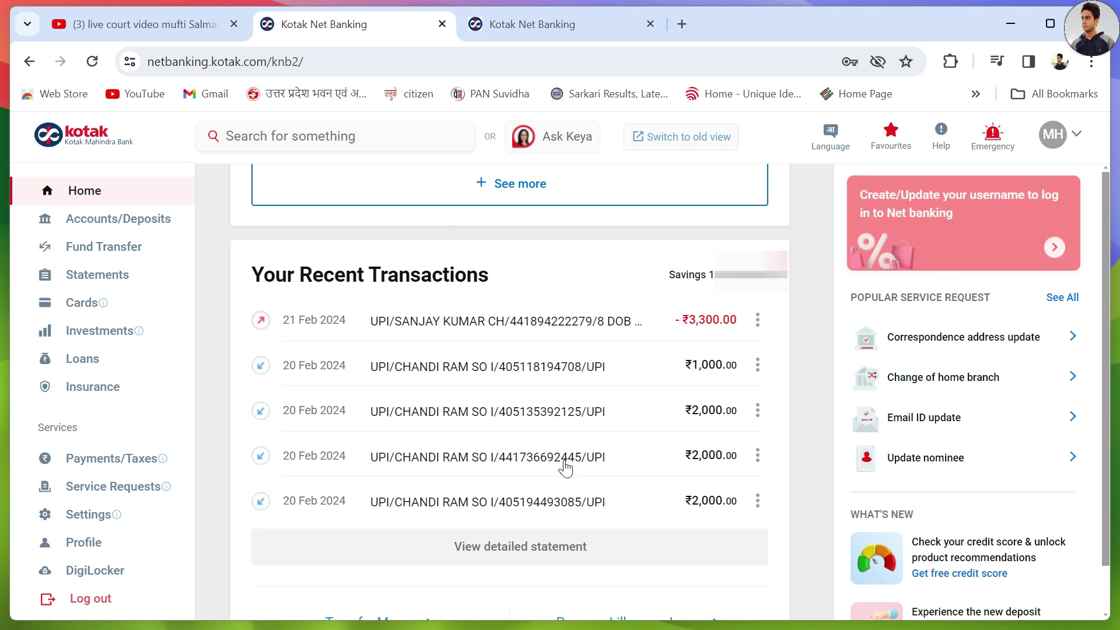
{"action": "scroll", "coordinate": [570, 452], "scroll_direction": "down", "scroll_amount": 8}
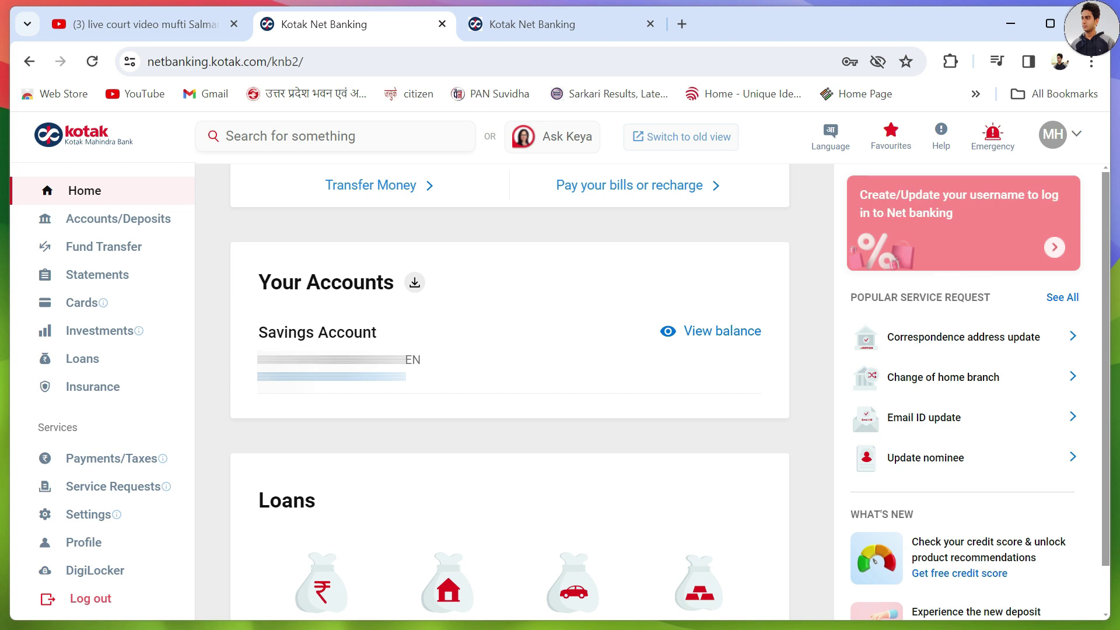
{"action": "scroll", "coordinate": [347, 398], "scroll_direction": "down", "scroll_amount": 6}
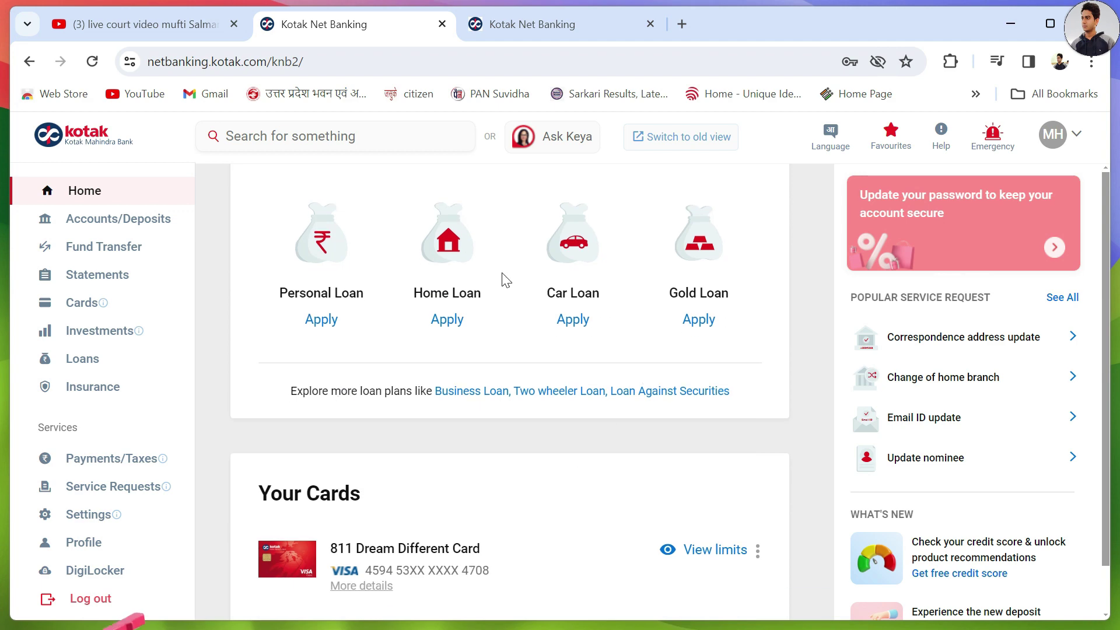
{"action": "scroll", "coordinate": [501, 280], "scroll_direction": "down", "scroll_amount": 5}
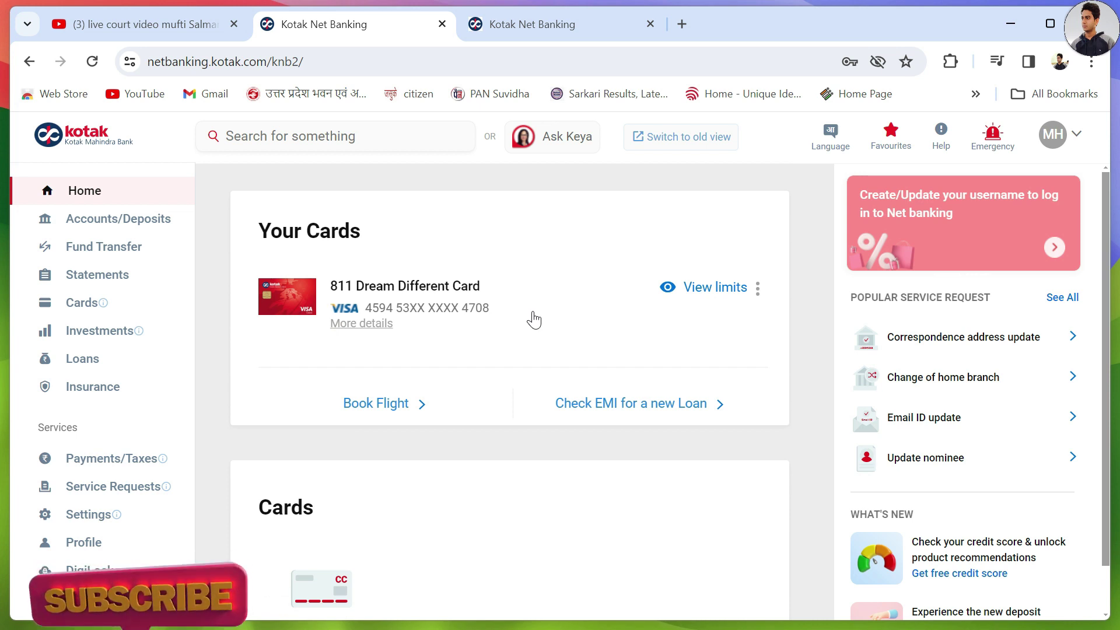
{"action": "scroll", "coordinate": [534, 319], "scroll_direction": "down", "scroll_amount": 3}
{"action": "scroll", "coordinate": [537, 318], "scroll_direction": "down", "scroll_amount": 2}
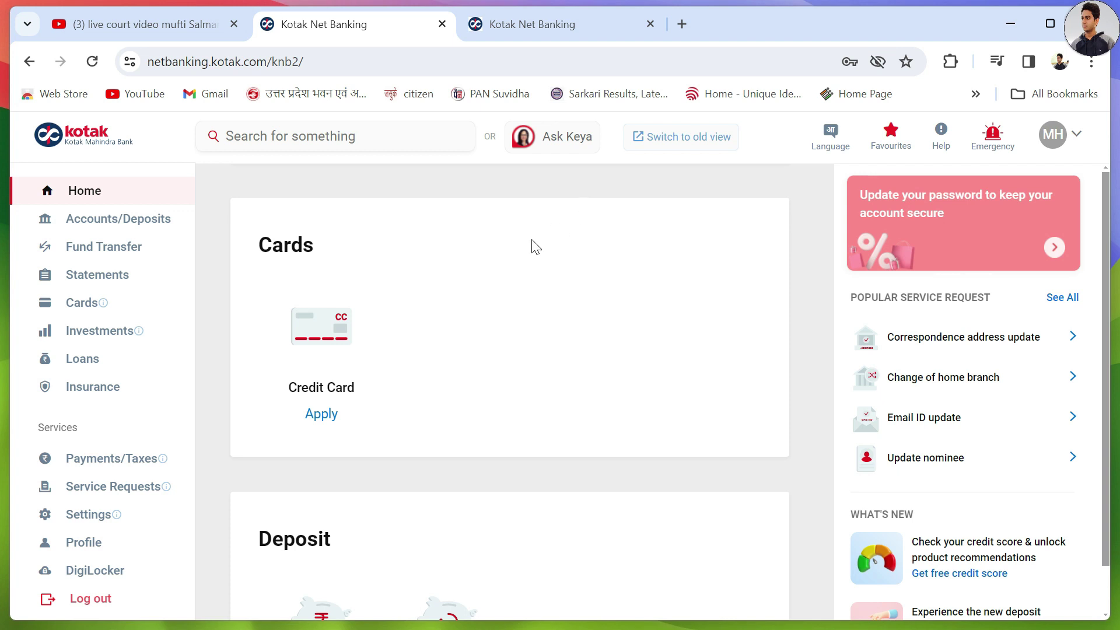
{"action": "scroll", "coordinate": [548, 274], "scroll_direction": "down", "scroll_amount": 2}
{"action": "scroll", "coordinate": [525, 292], "scroll_direction": "up", "scroll_amount": 2}
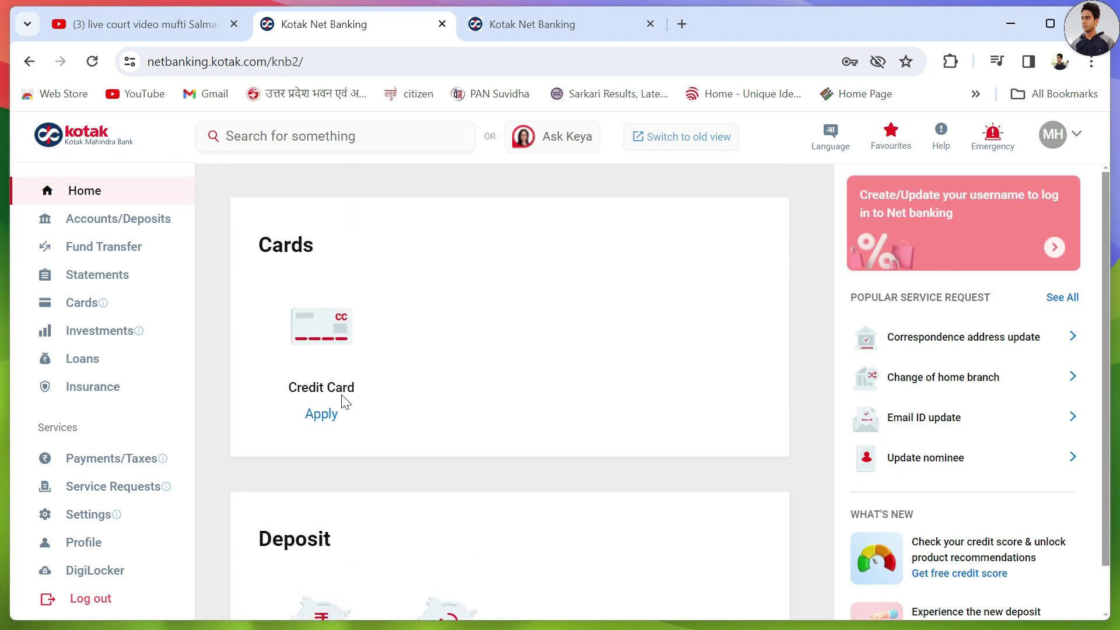
{"action": "scroll", "coordinate": [344, 396], "scroll_direction": "down", "scroll_amount": 3}
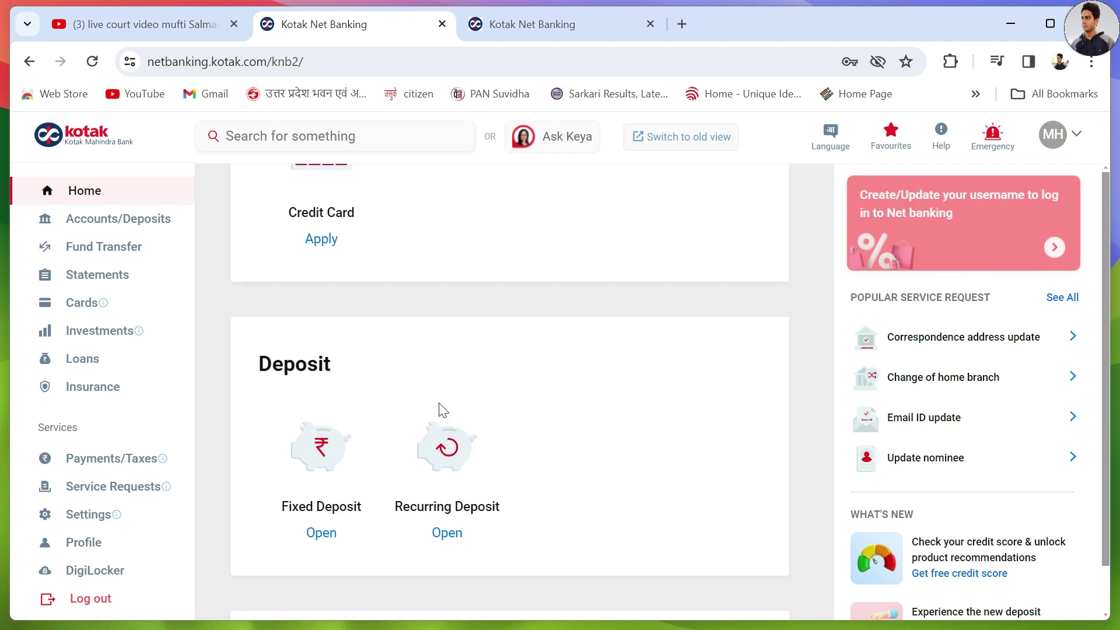
{"action": "scroll", "coordinate": [671, 354], "scroll_direction": "down", "scroll_amount": 3}
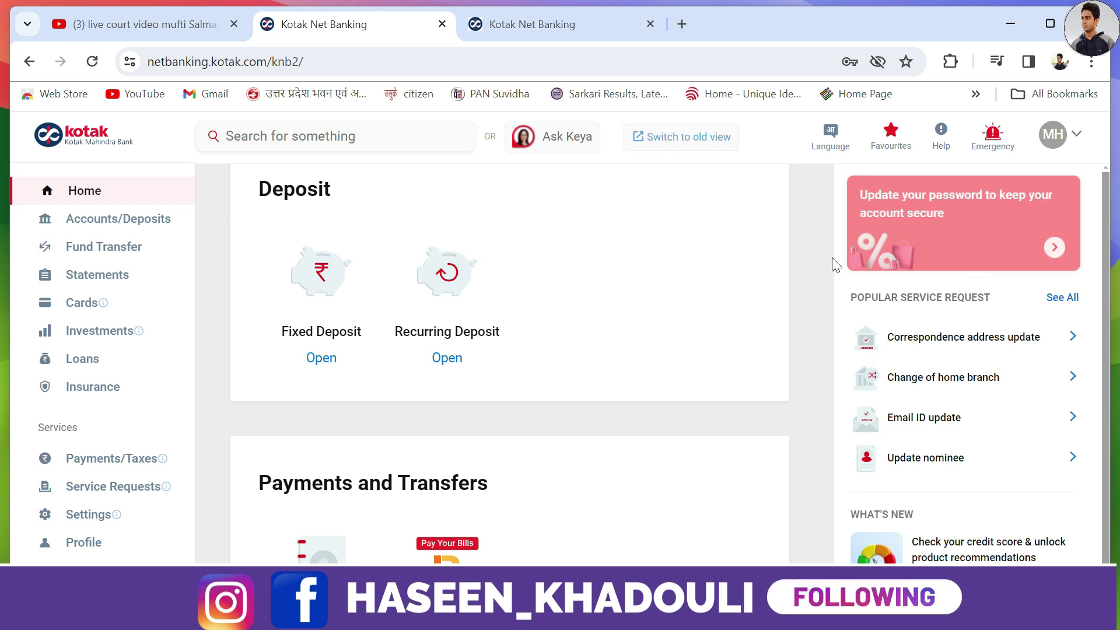
Examine the password login form in the second Net Banking tab and return to the logged-in dashboard tab.
{"action": "left_click", "coordinate": [583, 16]}
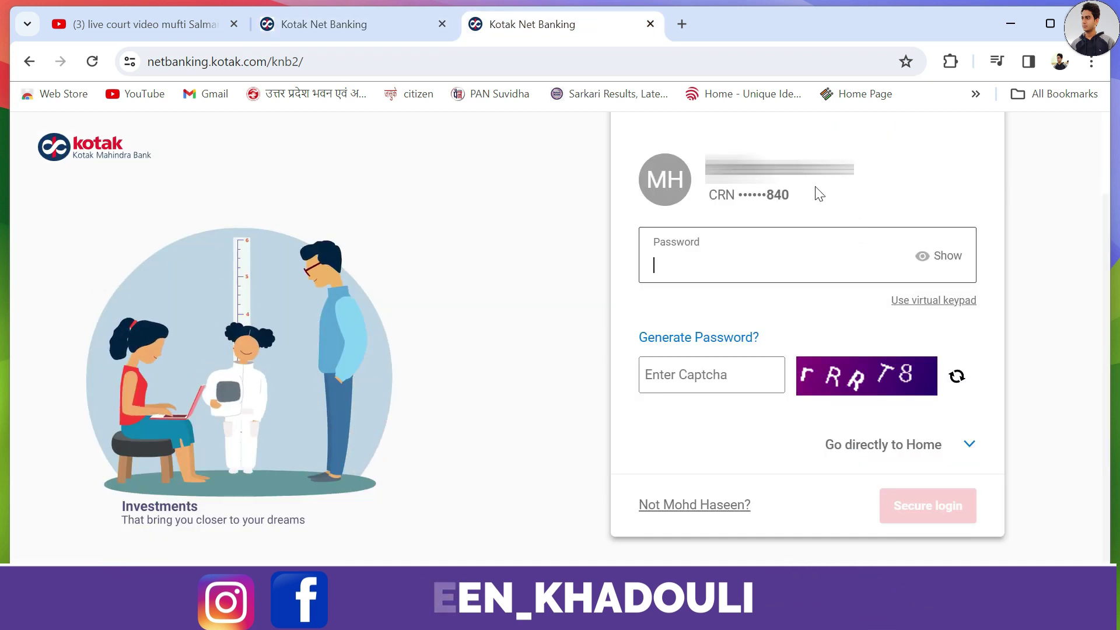
{"action": "left_click", "coordinate": [688, 262]}
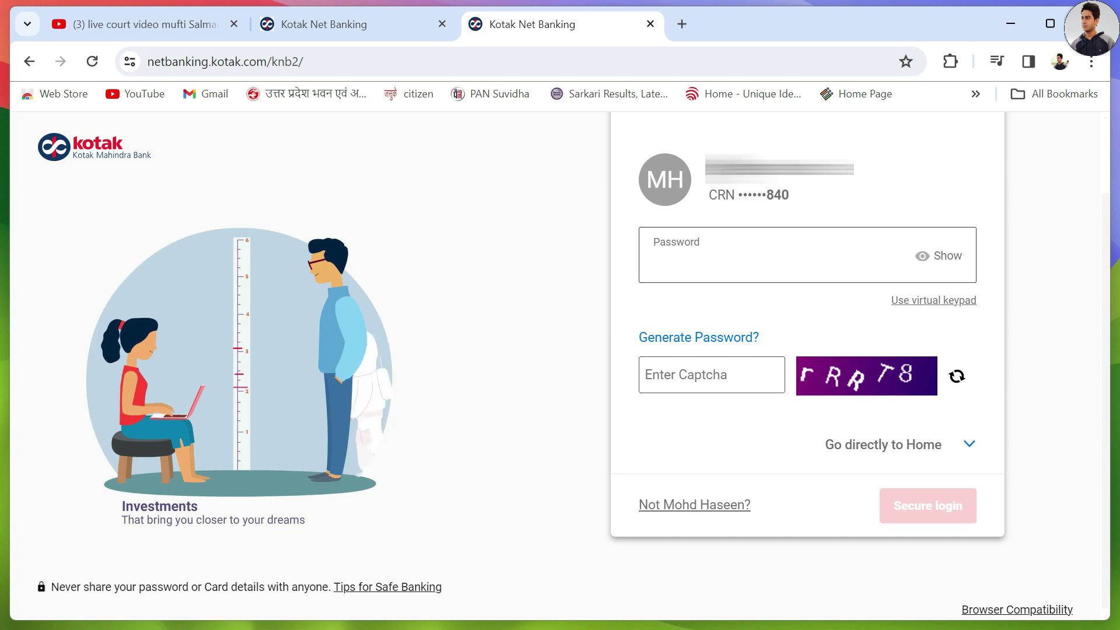
{"action": "left_click", "coordinate": [943, 498]}
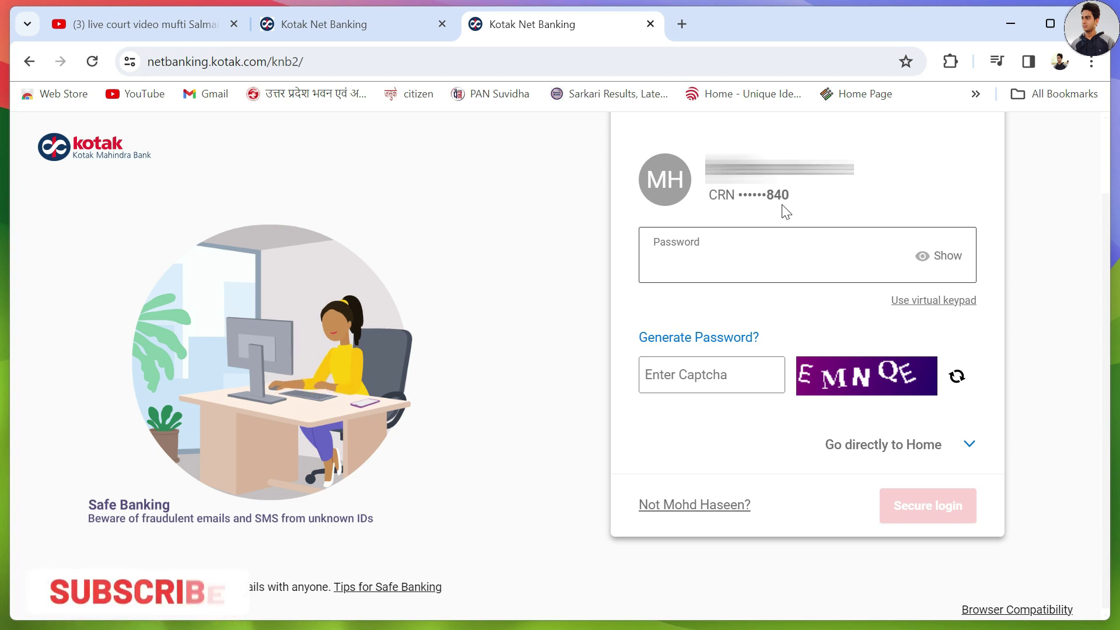
{"action": "left_click", "coordinate": [311, 21]}
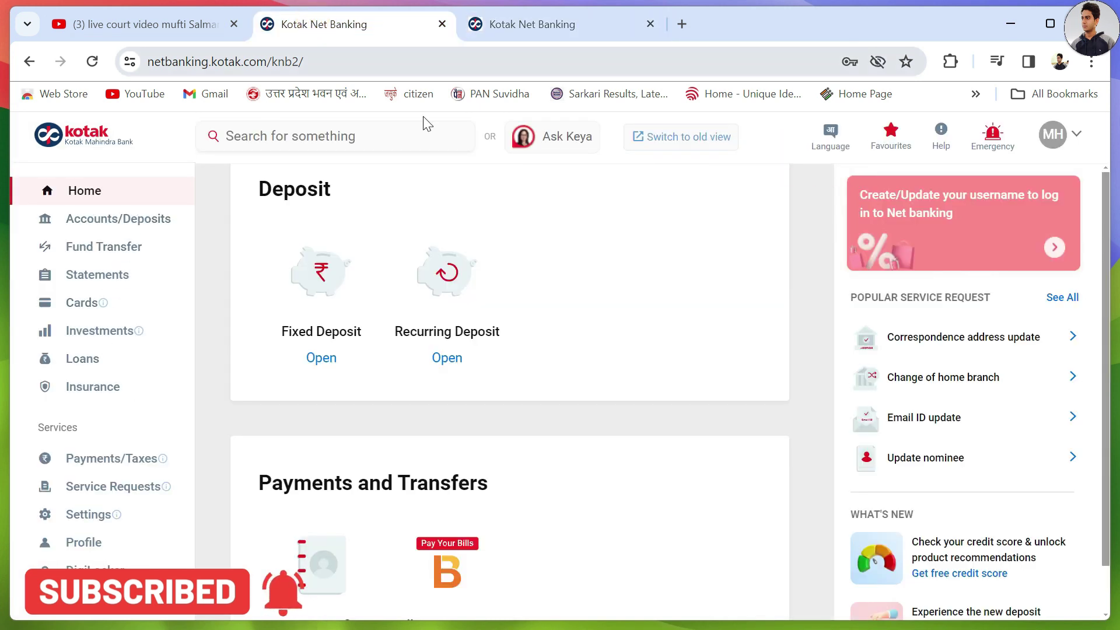